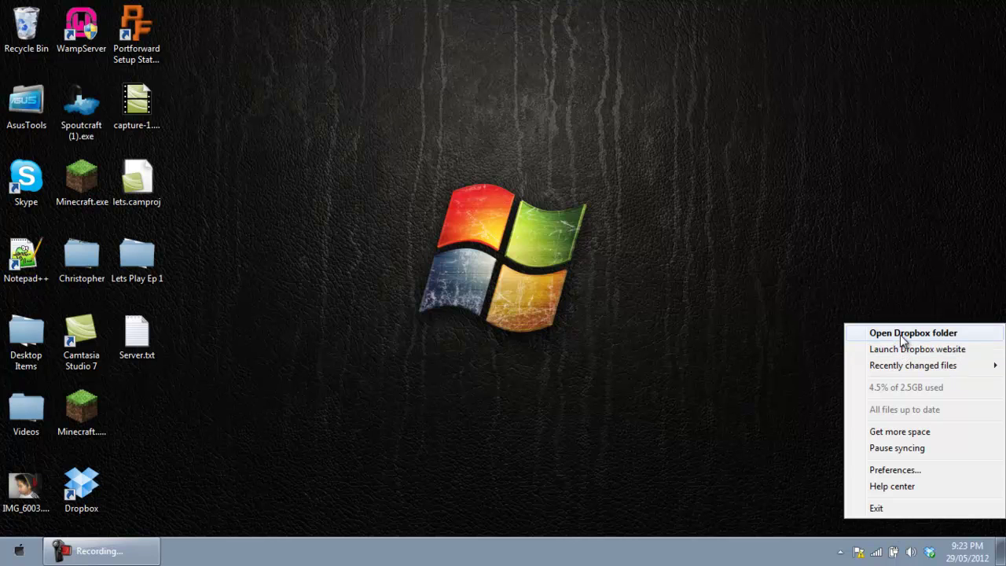
- Open Start.bat from the Dropbox Minecraft folder in Notepad, showing its -Xmx2G -Xms2G java line
click(901, 338)
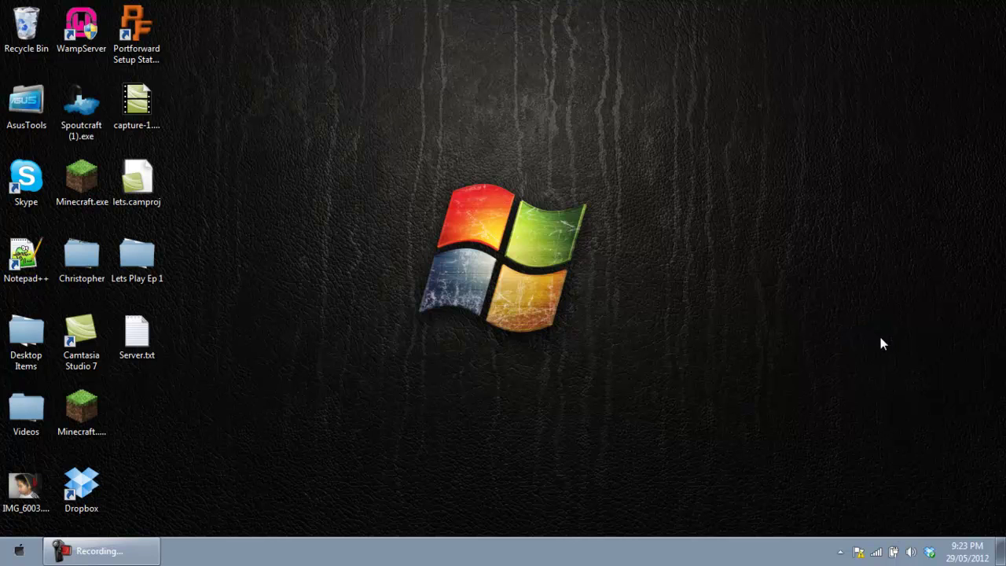
click(284, 118)
double_click(285, 118)
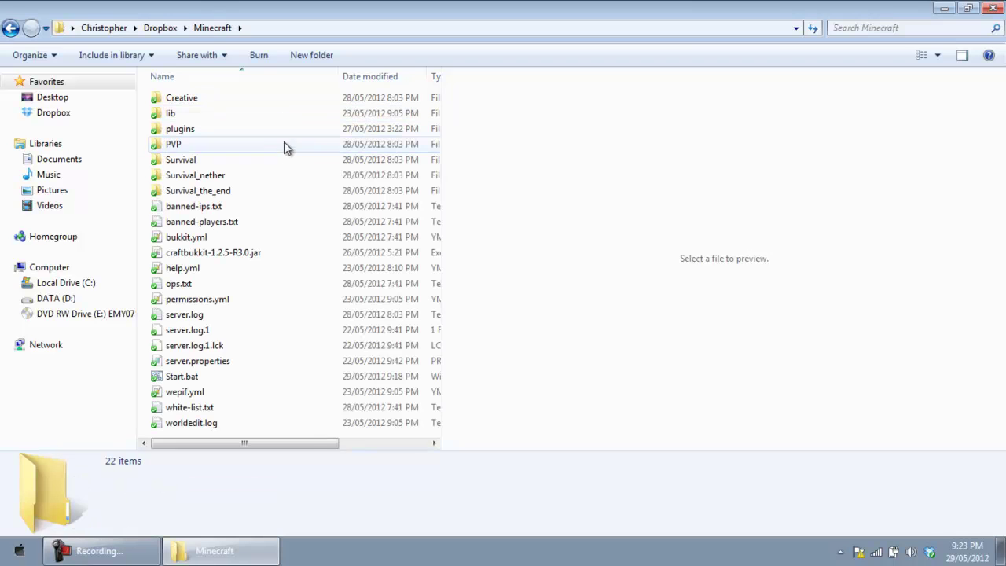
click(191, 381)
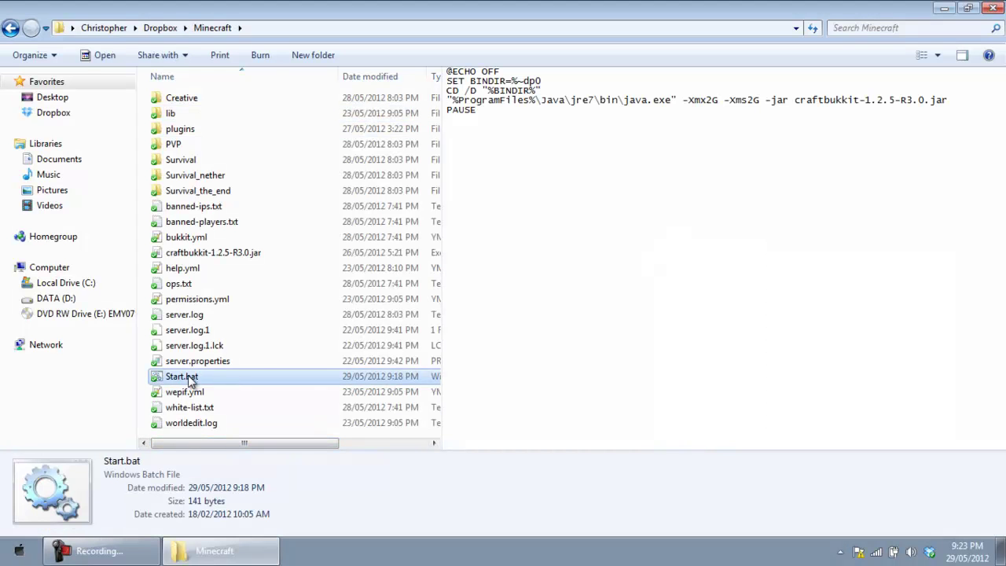
right_click(190, 381)
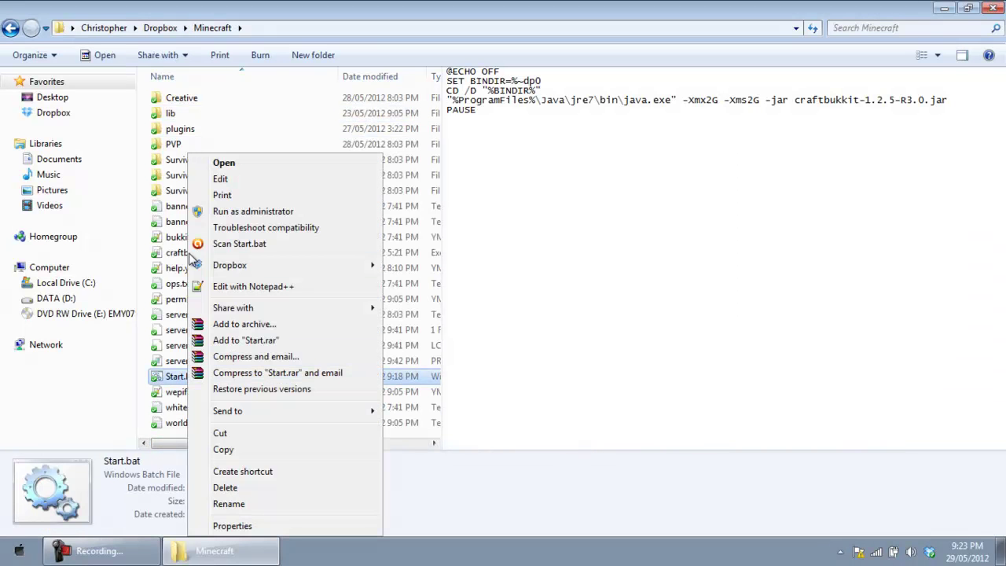
click(220, 180)
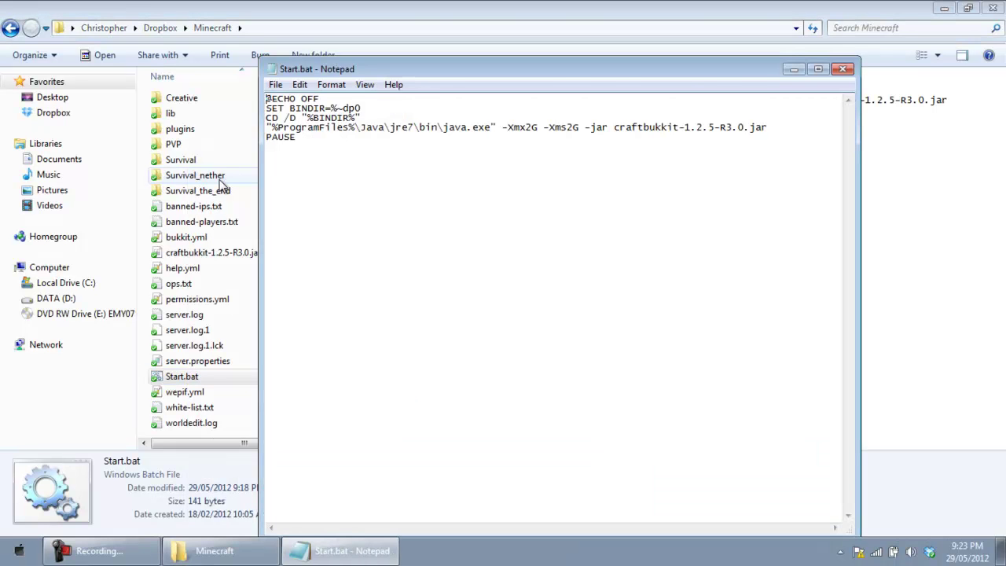
drag(454, 153, 267, 98)
click(419, 206)
key(ctrl+a)
key(alt+Tab)
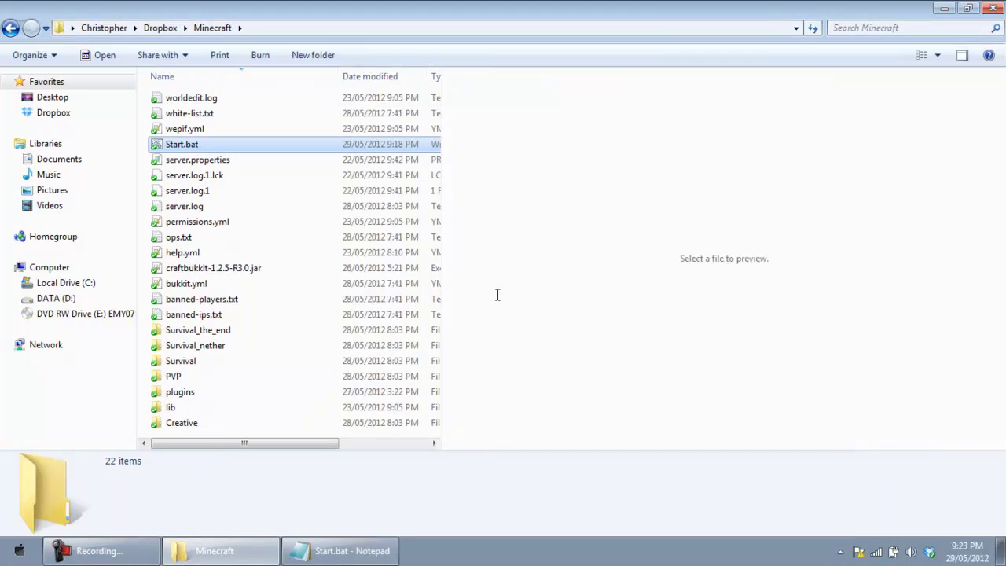
click(346, 551)
click(509, 394)
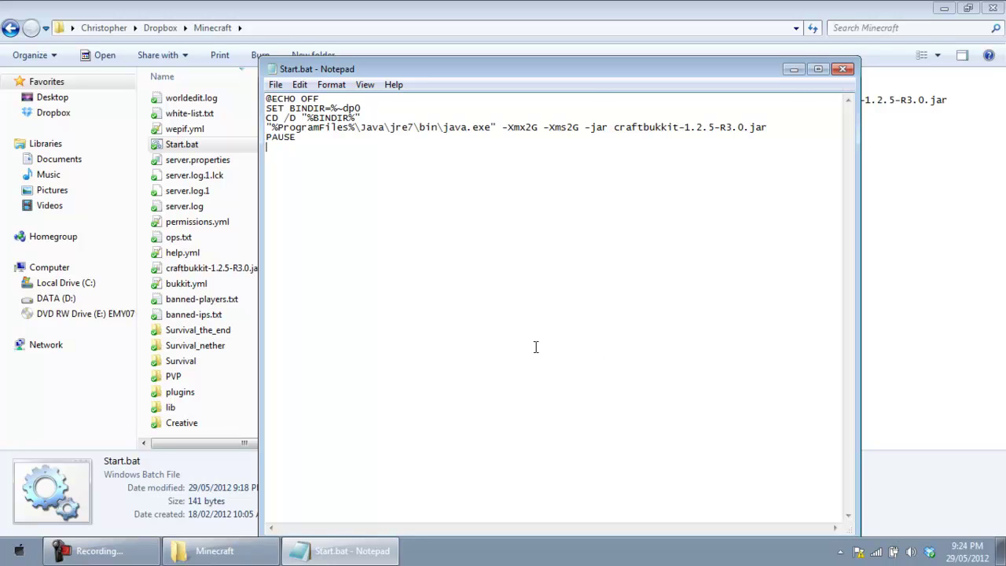
- Open Control Panel's System page to see 4.00 GB installed memory on 64-bit Windows
click(23, 555)
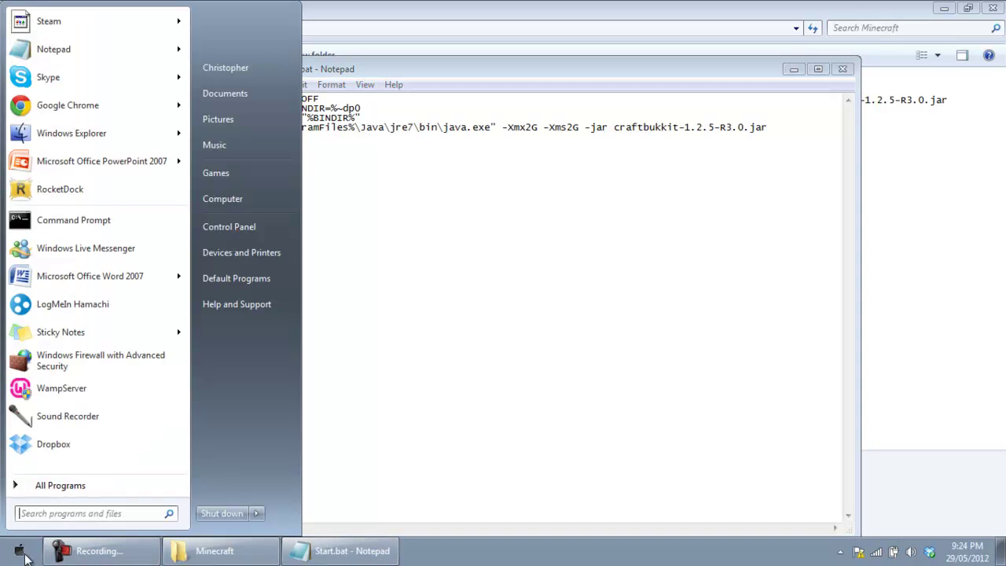
click(265, 233)
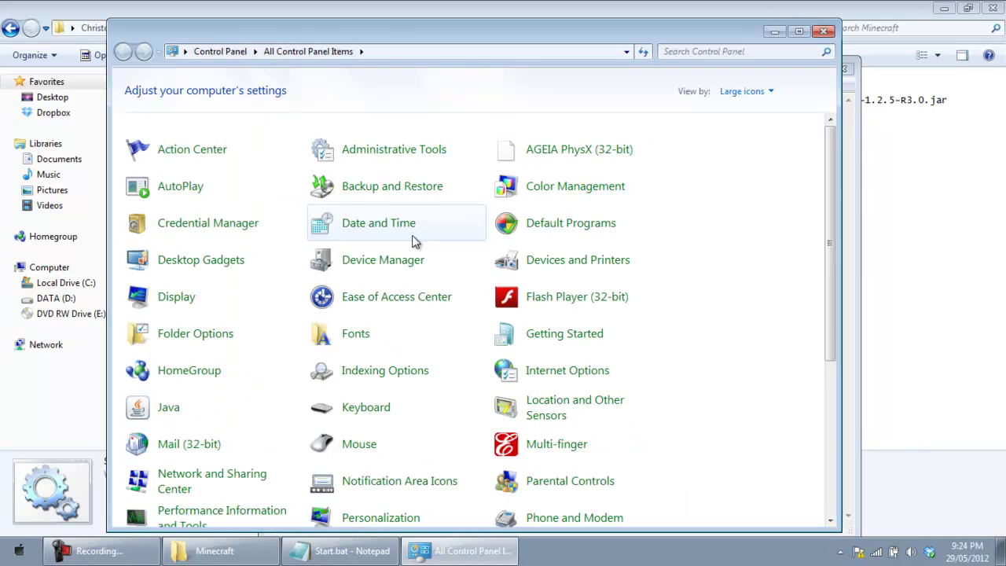
scroll(628, 352, down, 1)
scroll(627, 352, down, 5)
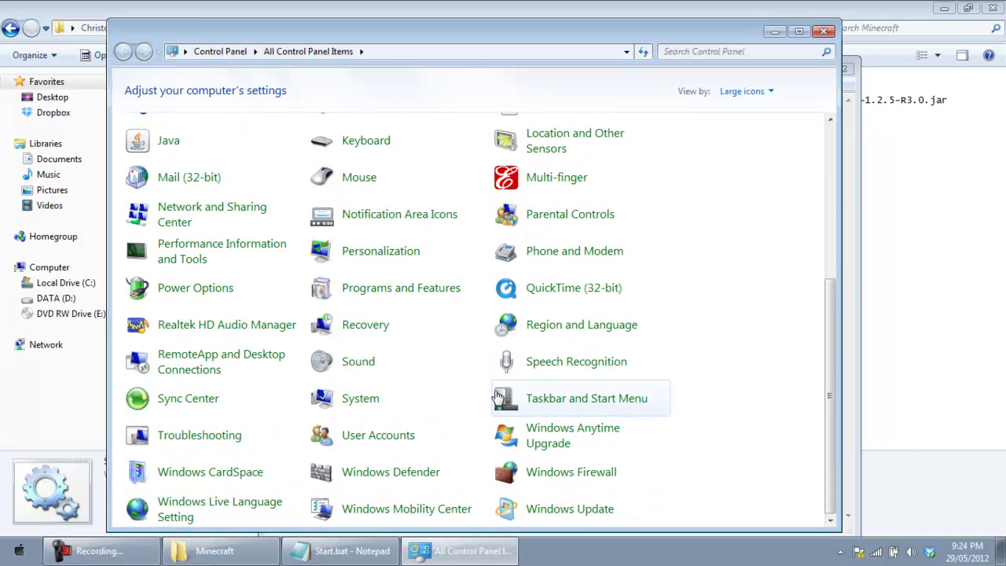
click(381, 406)
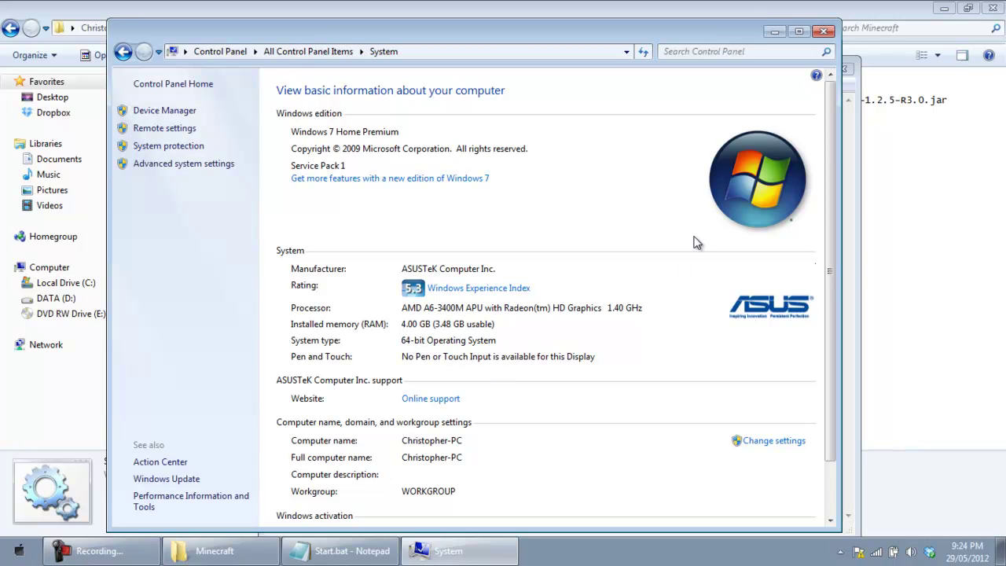
- Close the System window, delete all of Start.bat's text, then close Notepad choosing Don't Save
click(824, 31)
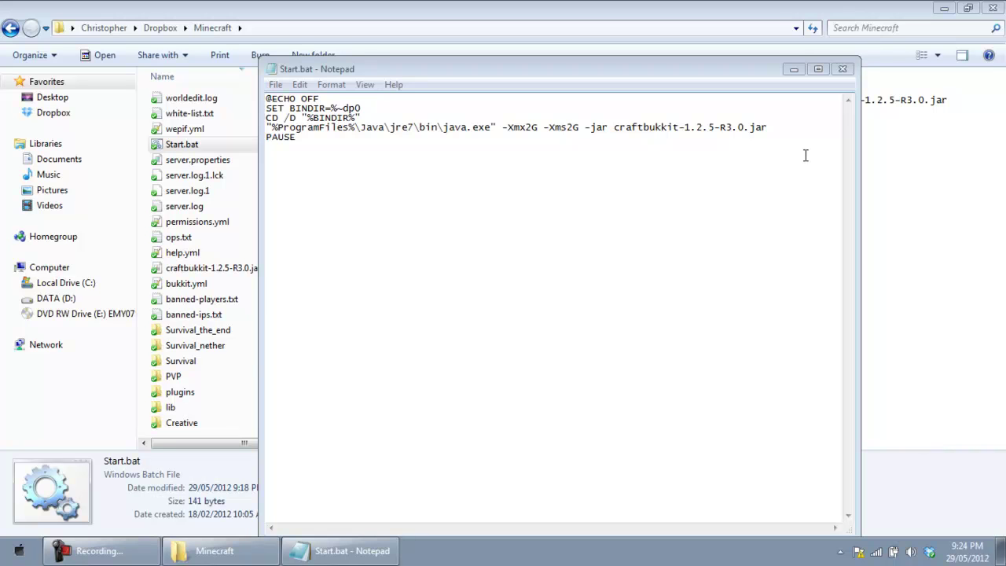
key(ctrl+a)
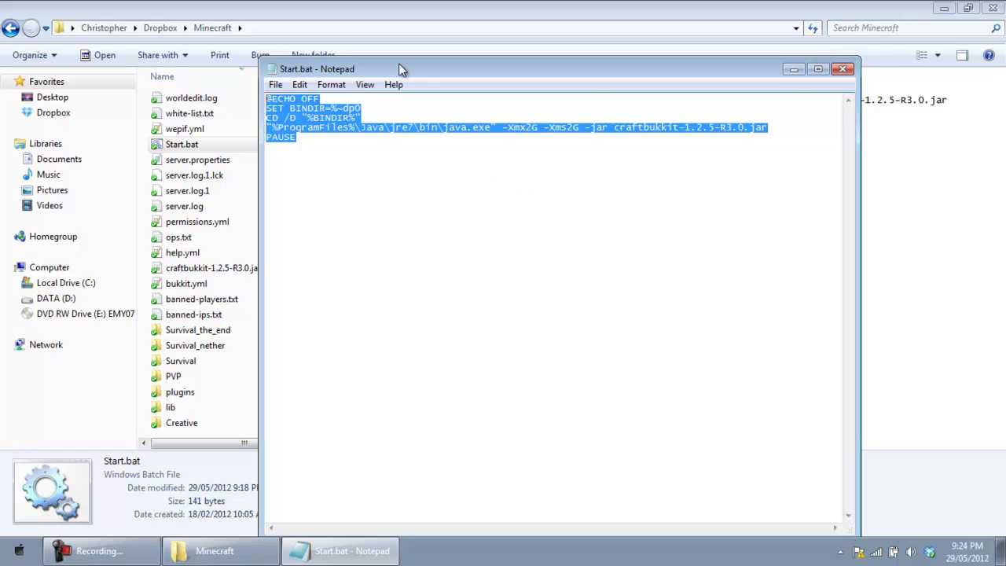
drag(392, 70, 442, 71)
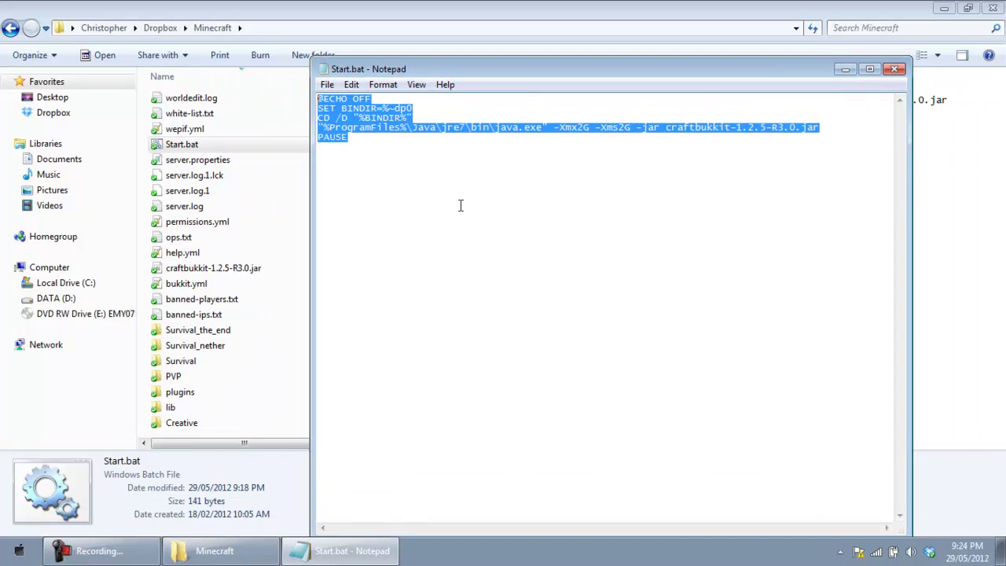
key(Delete)
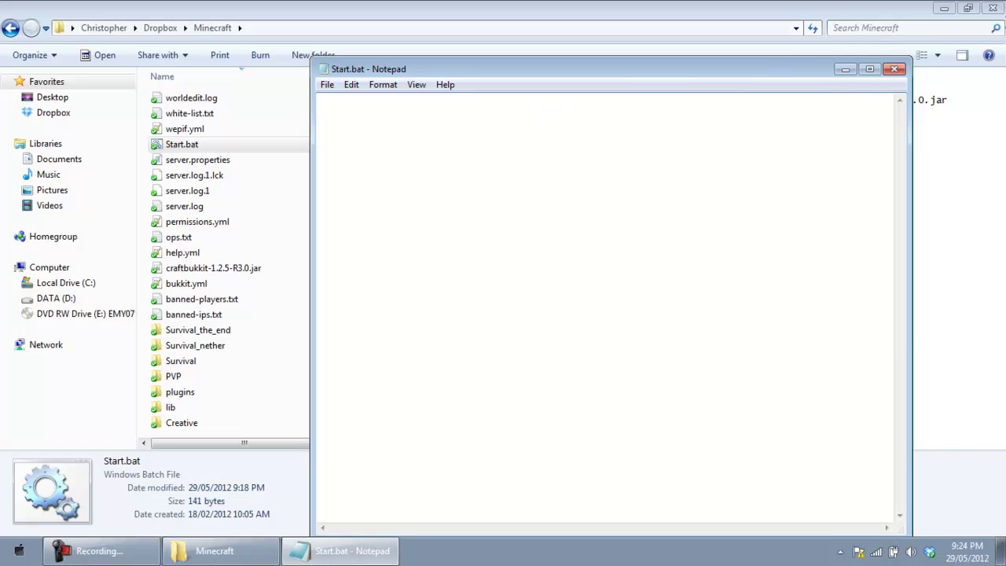
click(894, 69)
click(533, 286)
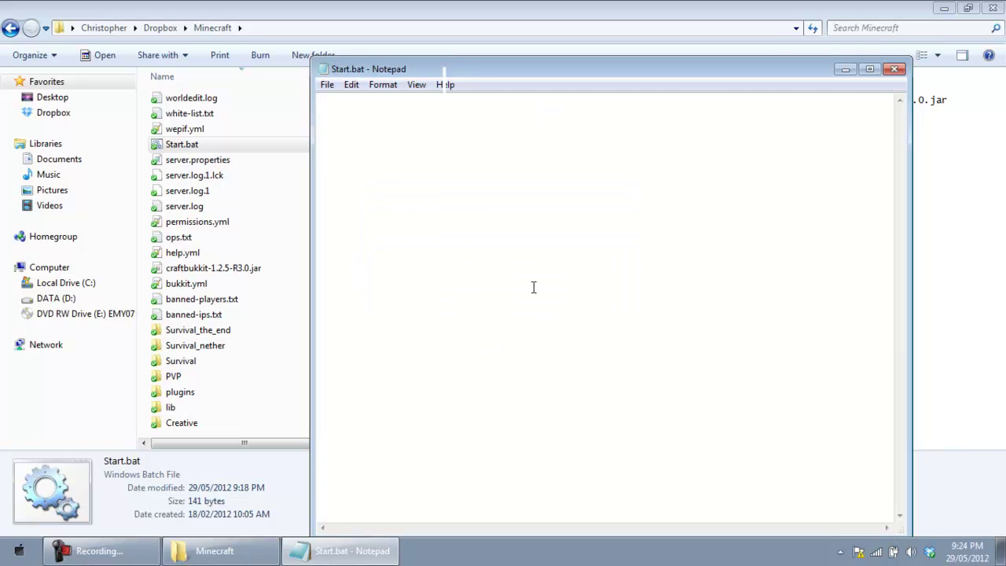
- Reopen Start.bat in Notepad and highlight the -Xmx2G -Xms2G settings on the java line
right_click(237, 145)
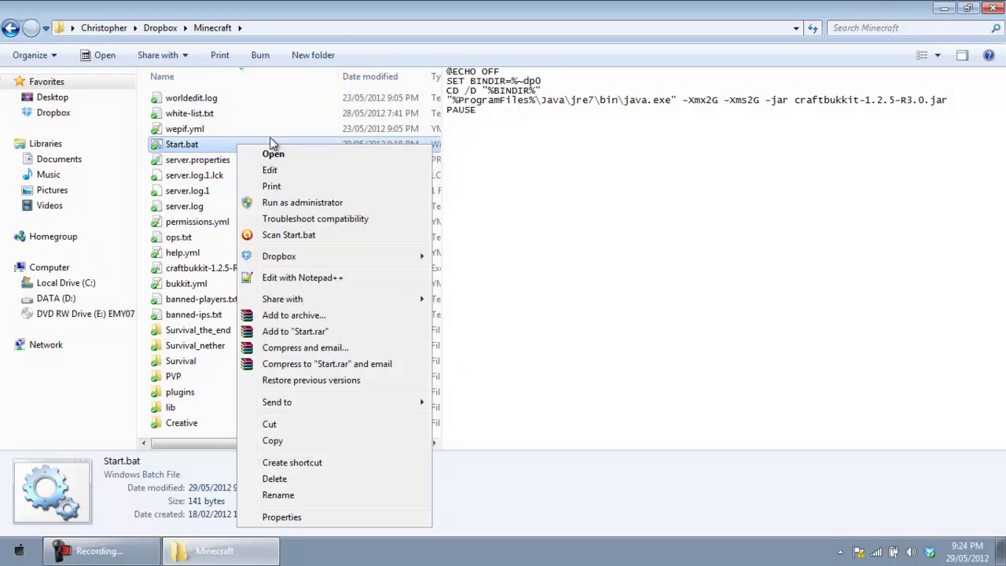
click(269, 170)
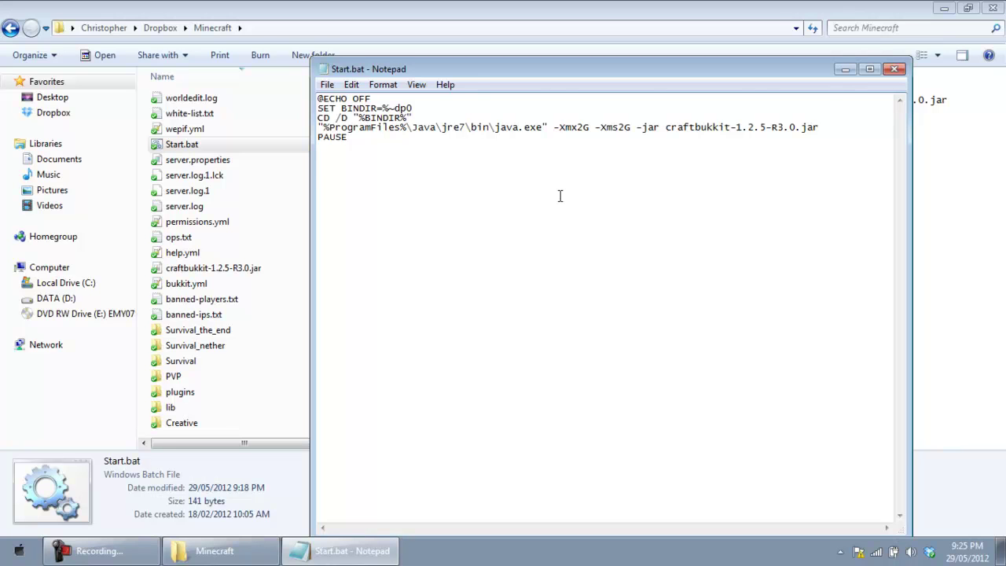
drag(560, 127, 630, 127)
click(602, 149)
double_click(557, 126)
click(604, 135)
key(BackSpace)
text(3)
click(626, 129)
key(BackSpace)
text(3)
key(BackSpace)
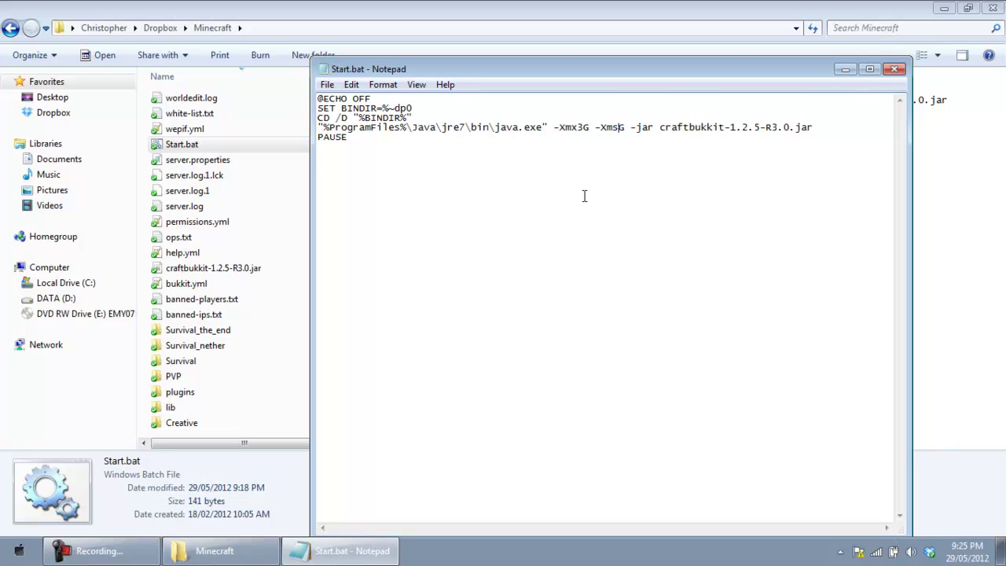
text(2)
click(584, 128)
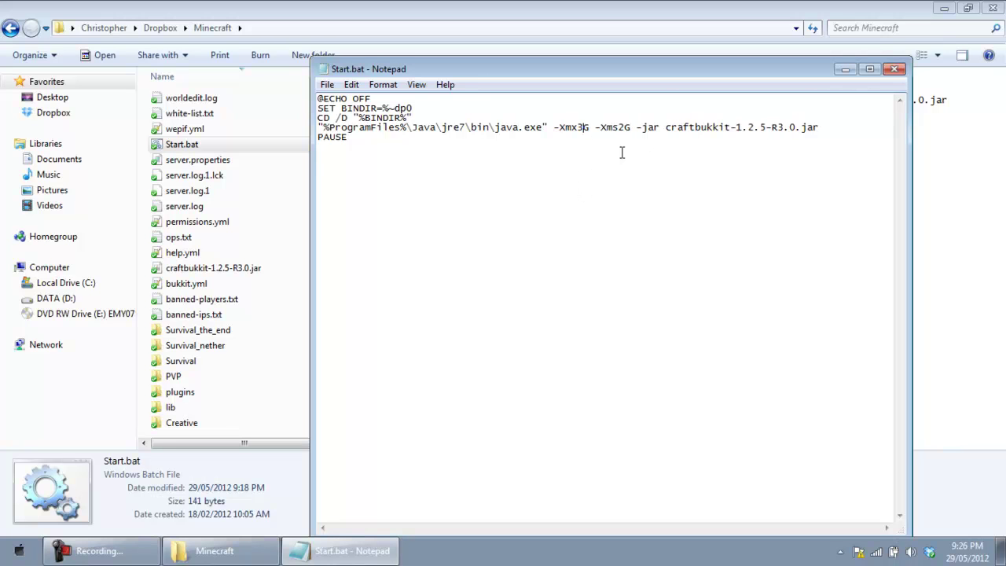
key(BackSpace)
text(2)
- Close Notepad and discard the edits to Start.bat with Don't Save
click(894, 68)
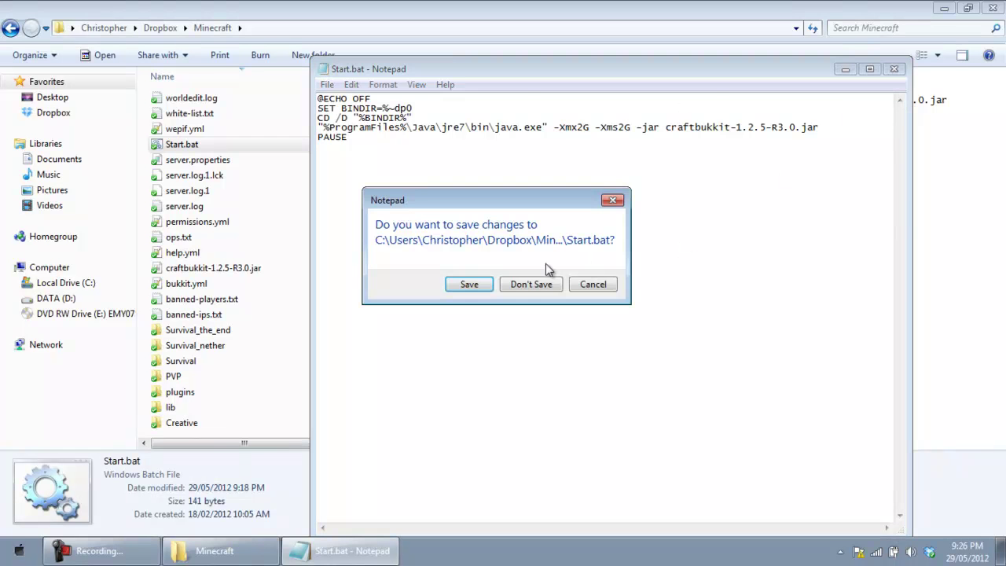
click(532, 285)
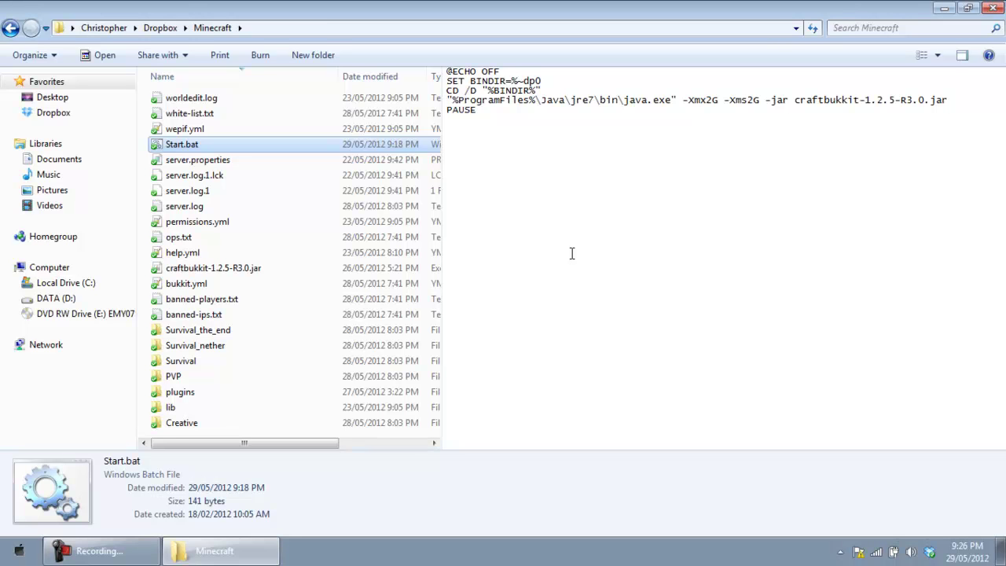
- Close the Minecraft folder window, leaving the bare desktop
click(993, 8)
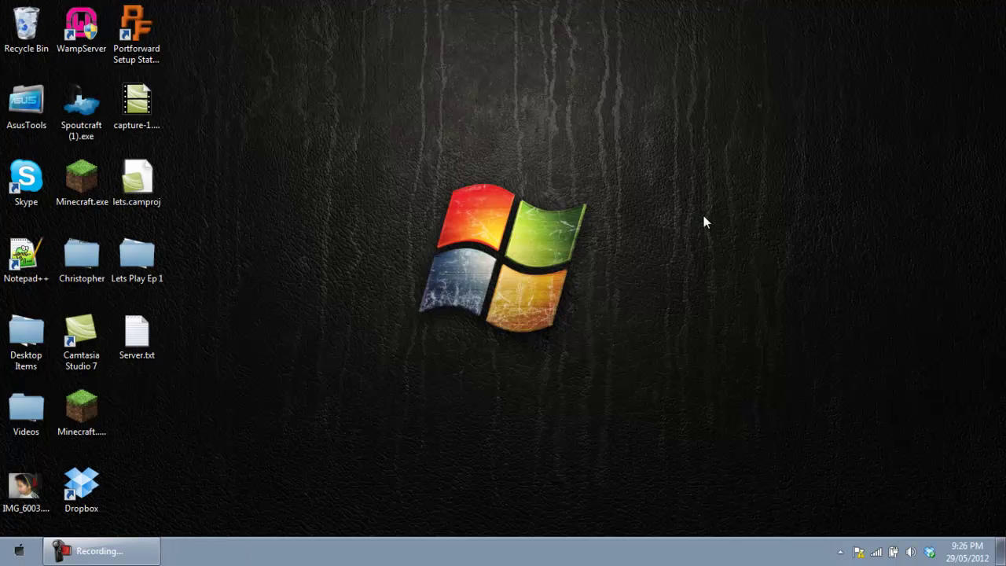